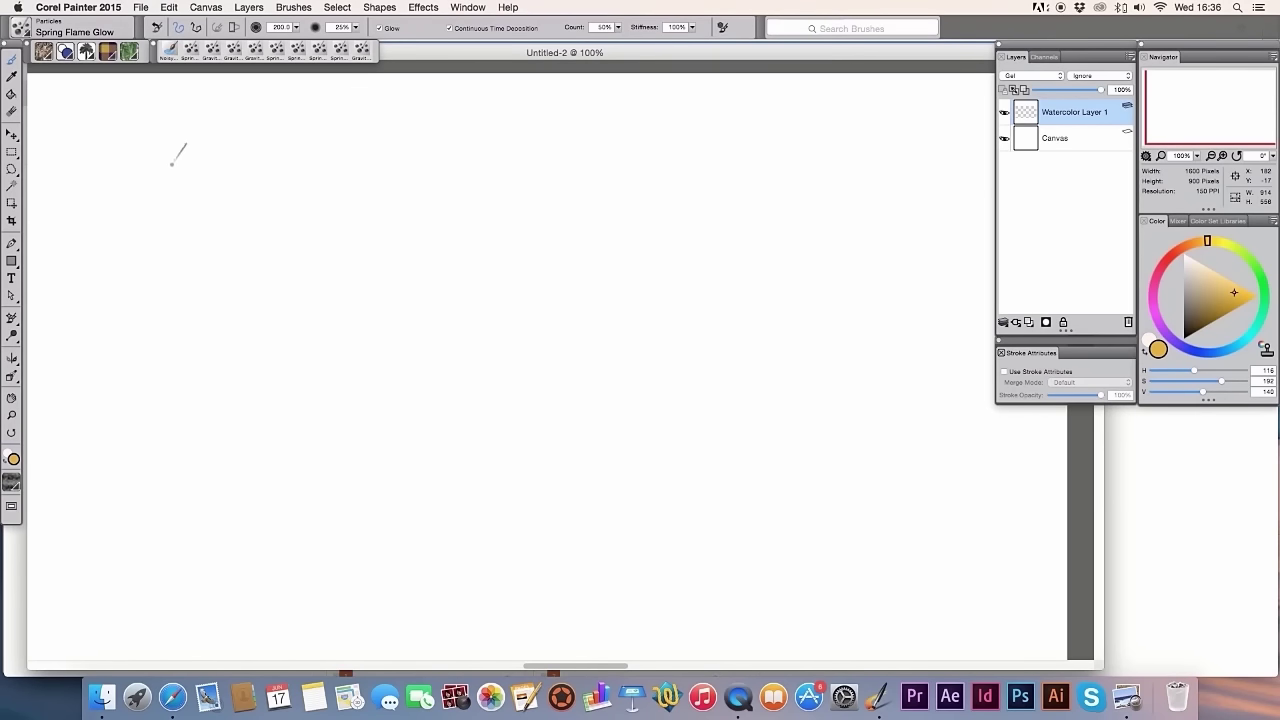
# - Pick the Noisy Flowmap Fringe variant from the Real Watercolor brush category
pyautogui.click(28, 38)
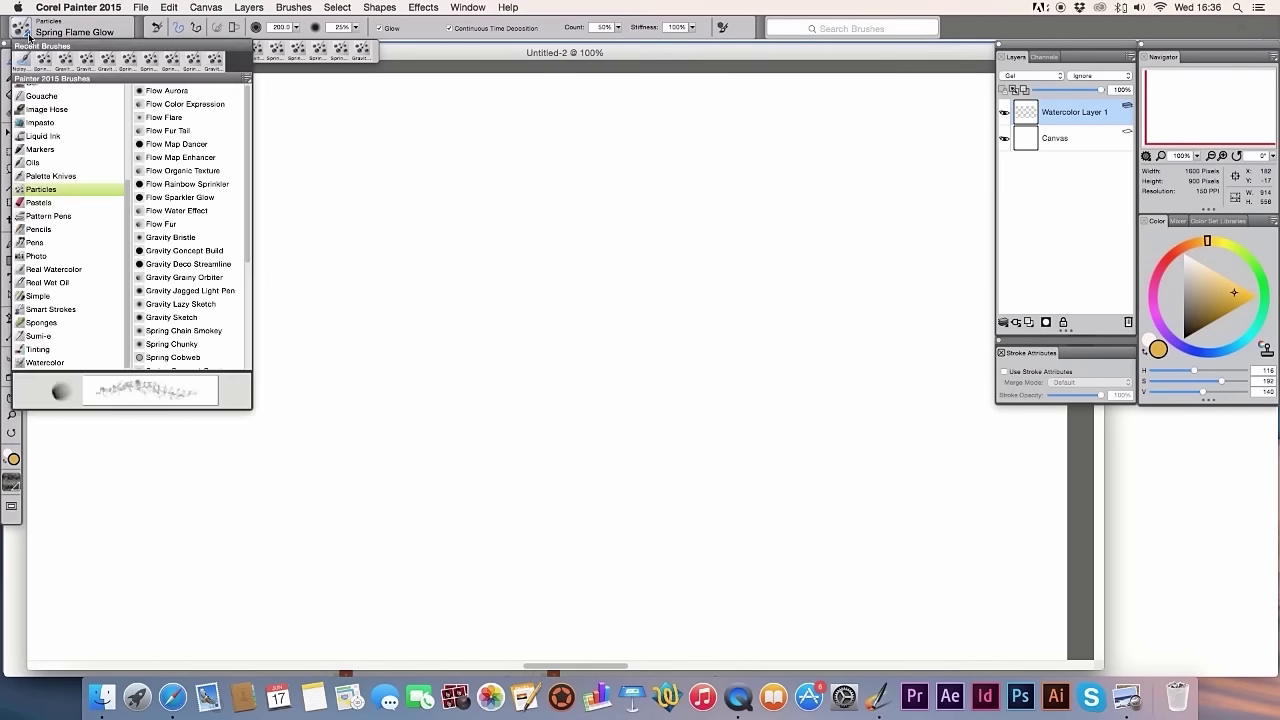
pyautogui.click(54, 270)
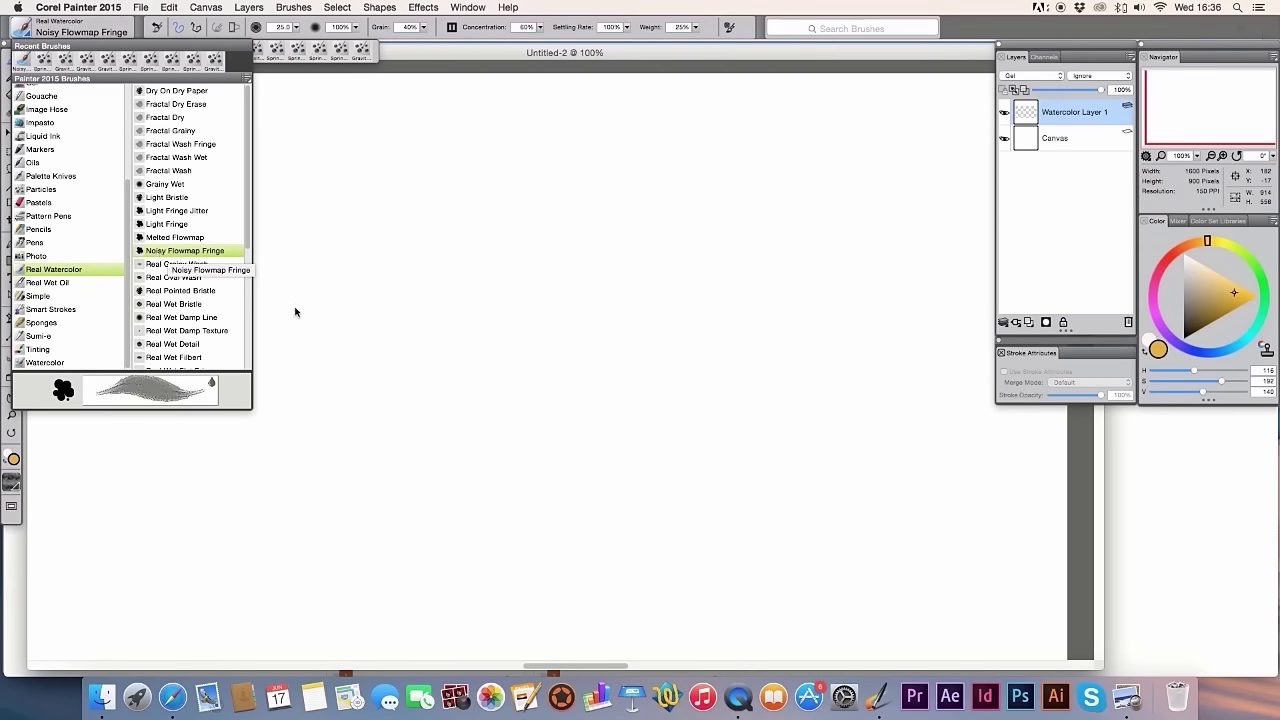
# - Paint a wavy S-shaped yellow stroke across the middle of the canvas
pyautogui.click(286, 357)
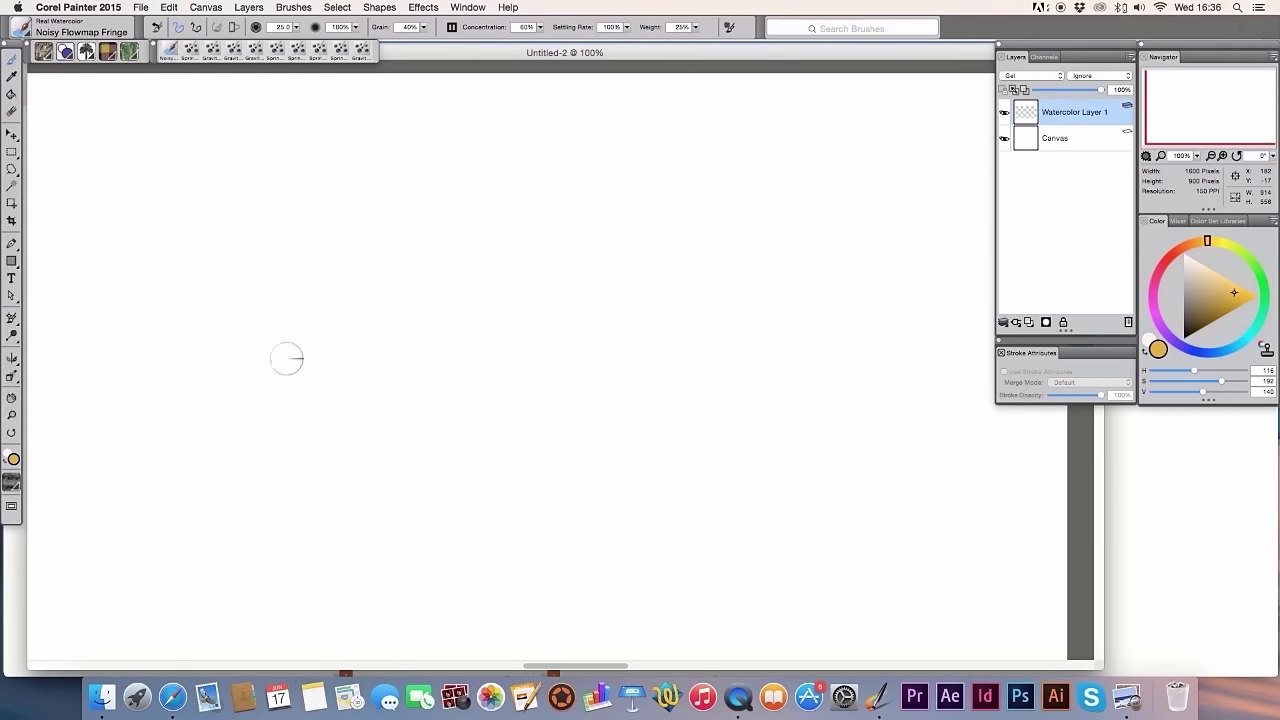
pyautogui.moveTo(286, 357)
pyautogui.mouseDown()
pyautogui.moveTo(641, 467)
pyautogui.moveTo(800, 357)
pyautogui.moveTo(778, 250)
pyautogui.mouseUp()
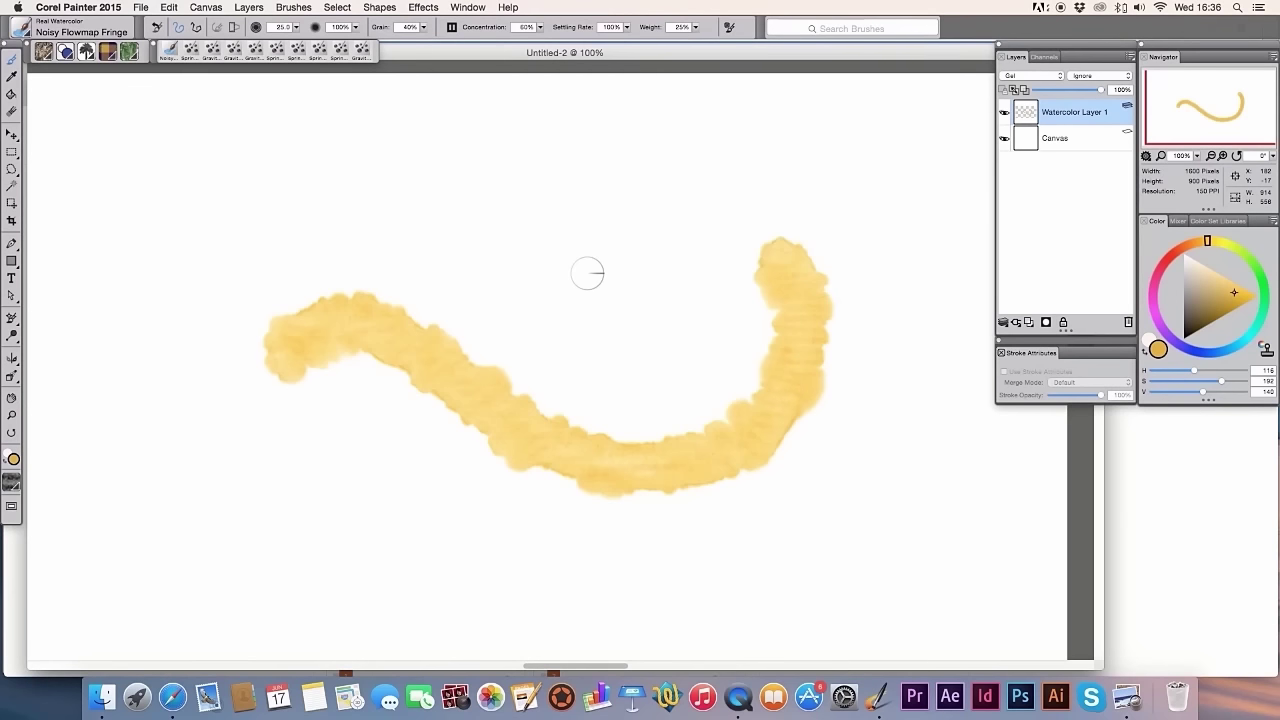
pyautogui.click(480, 8)
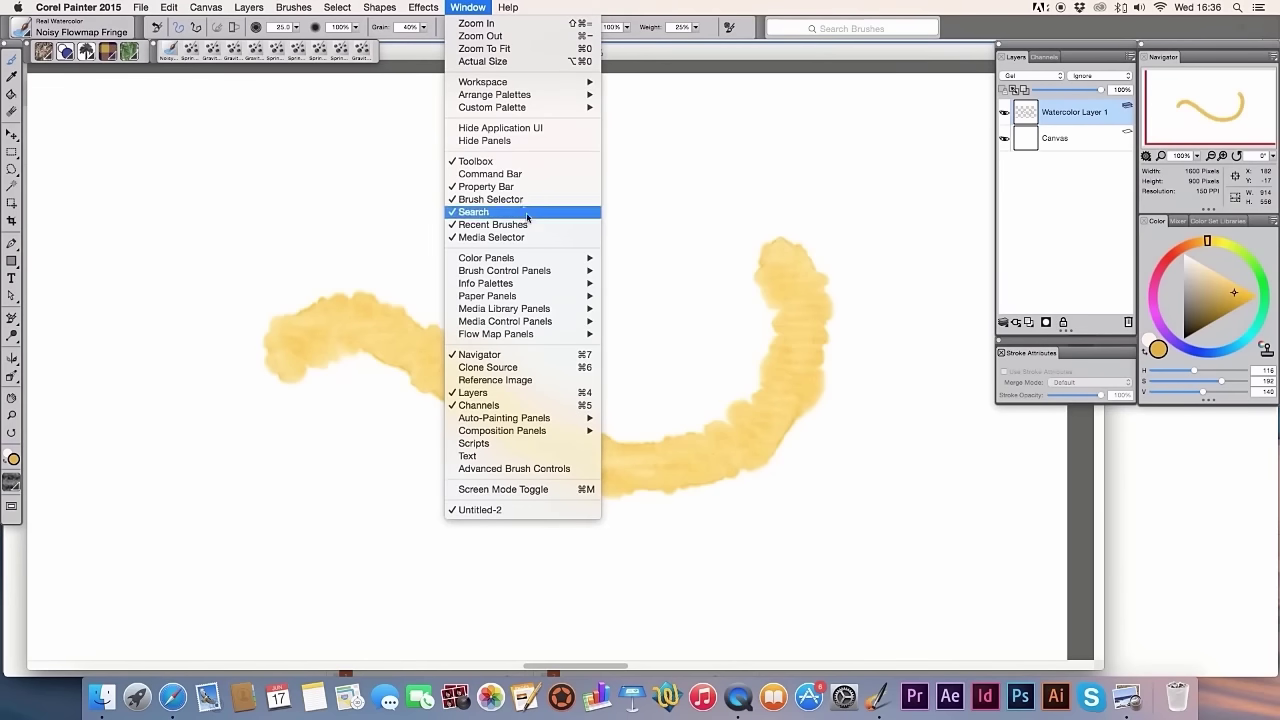
pyautogui.moveTo(505, 270)
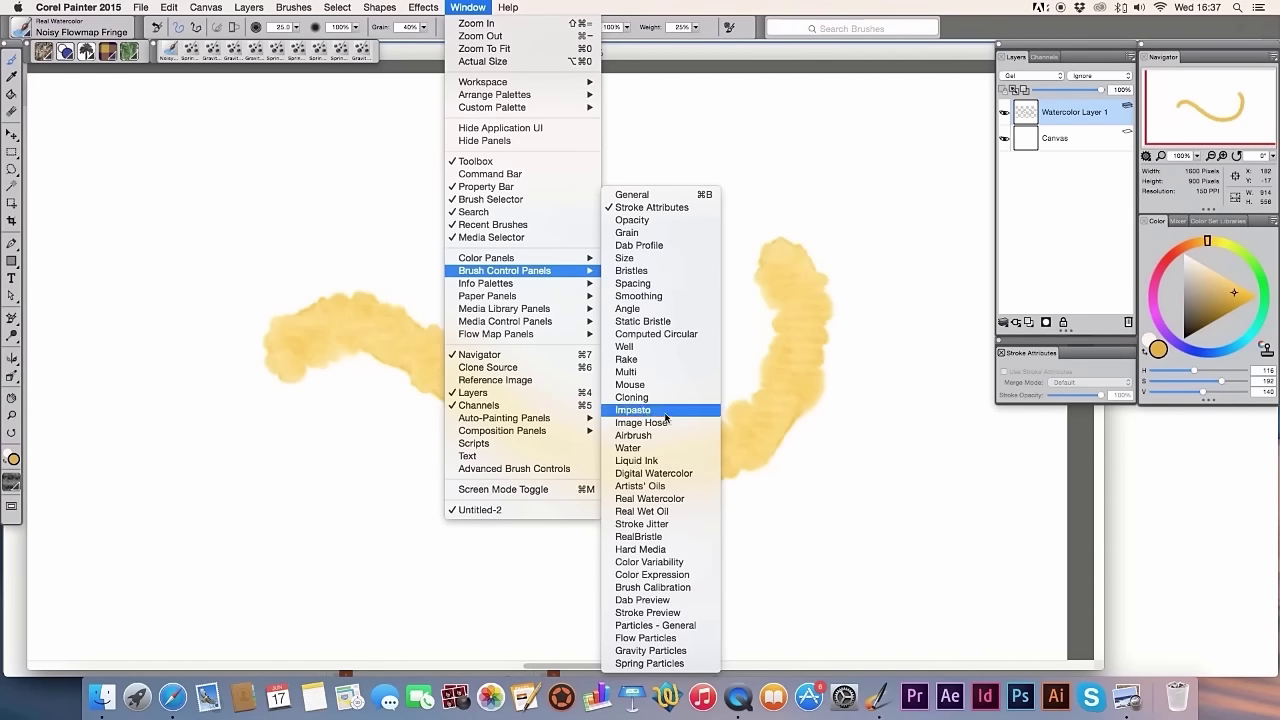
# - Show the Real Watercolor brush control panel and move it below the Layers palette
pyautogui.click(663, 498)
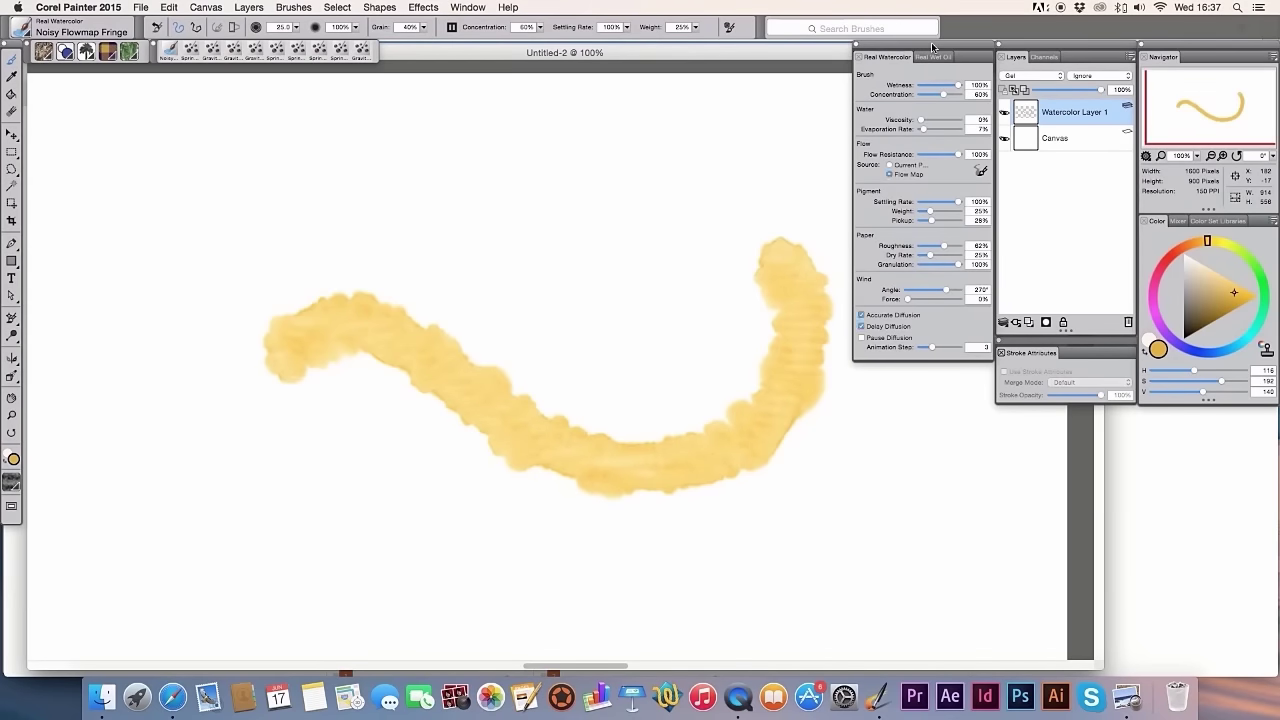
pyautogui.moveTo(932, 47)
pyautogui.mouseDown()
pyautogui.moveTo(928, 312)
pyautogui.moveTo(1068, 343)
pyautogui.mouseUp()
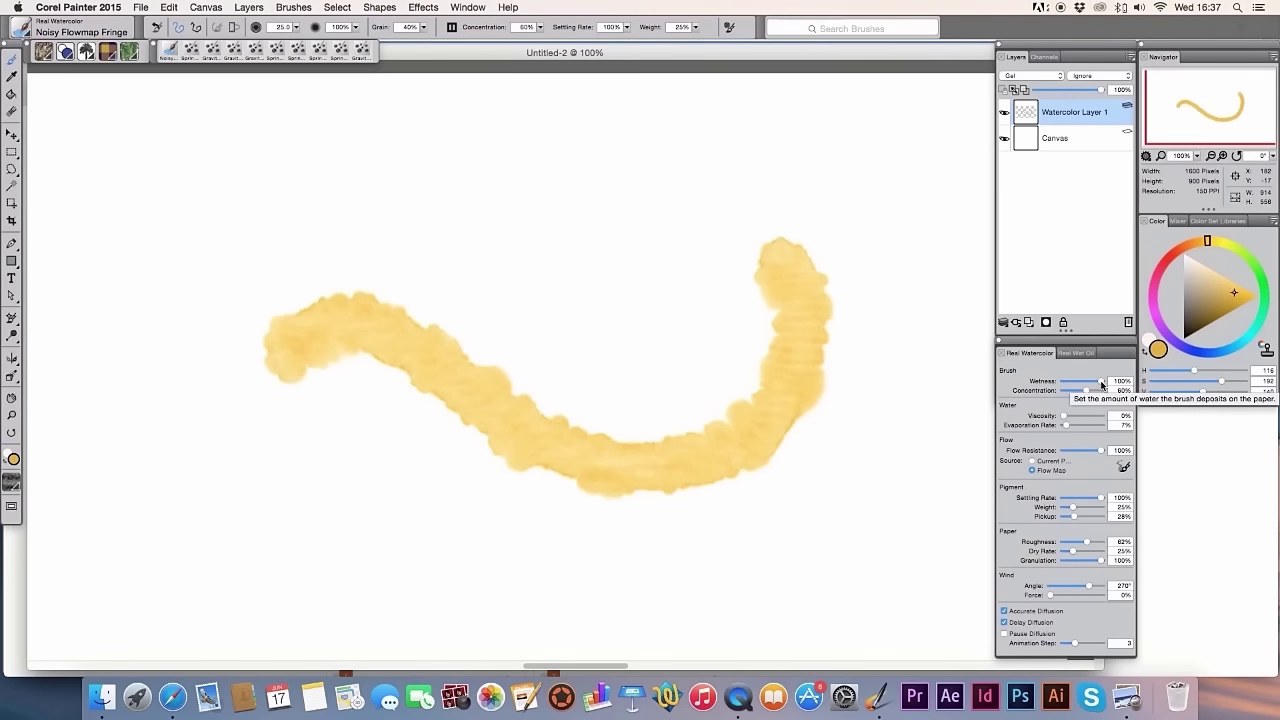
# - Lower Wetness to about 7%, reduce Settling Rate, and paint two pale dry-brush strokes above the curve
pyautogui.click(1068, 385)
pyautogui.moveTo(1069, 384); pyautogui.dragTo(1067, 384)
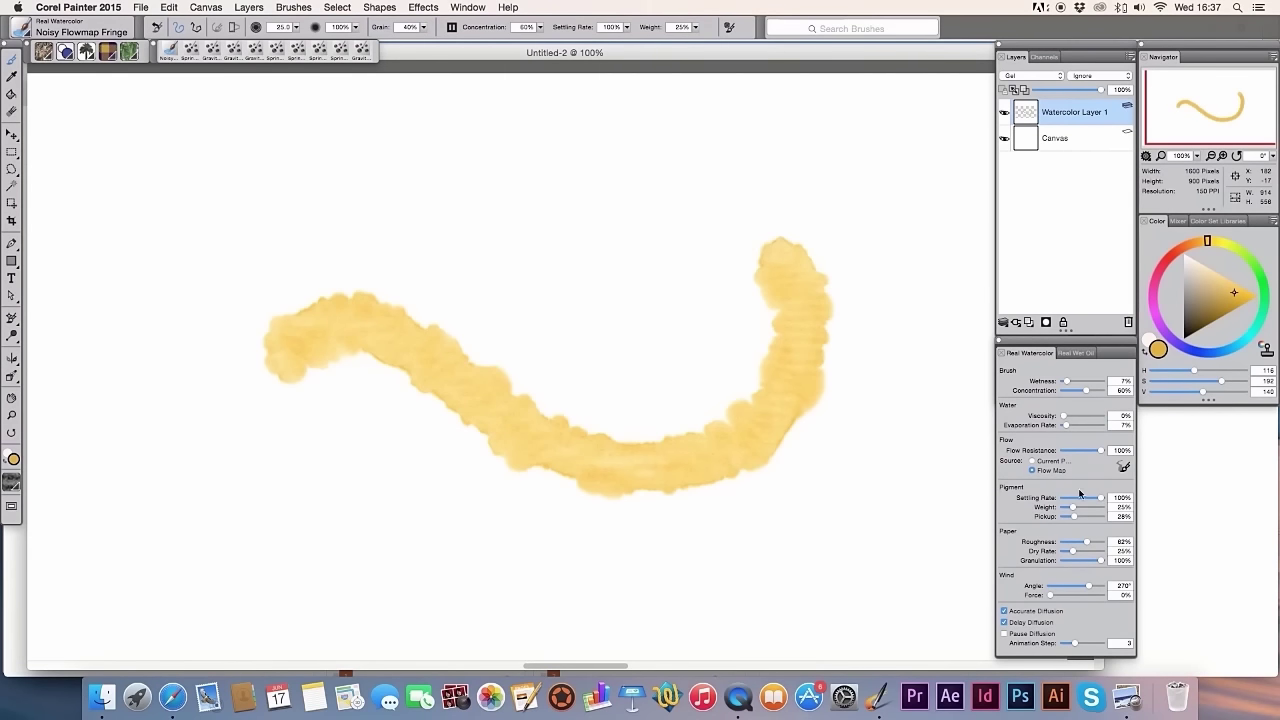
pyautogui.moveTo(1101, 498); pyautogui.dragTo(1079, 499)
pyautogui.moveTo(403, 228); pyautogui.dragTo(745, 178)
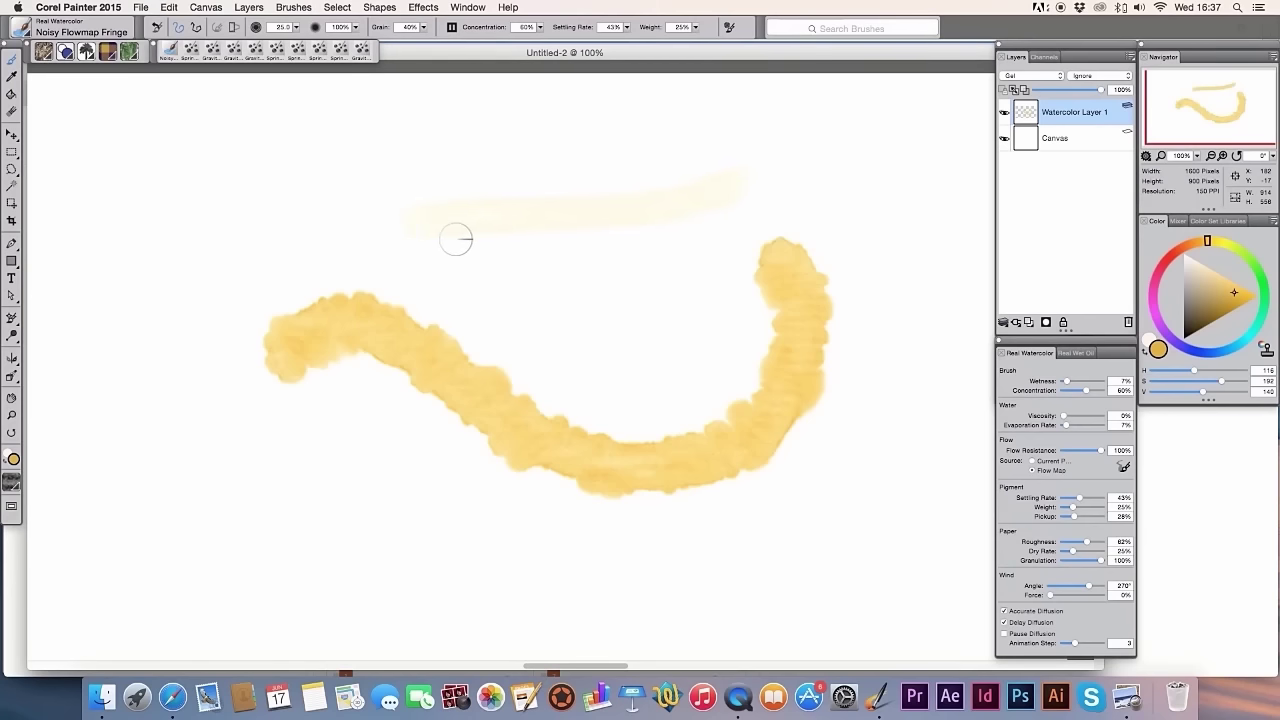
pyautogui.moveTo(456, 238); pyautogui.dragTo(750, 224)
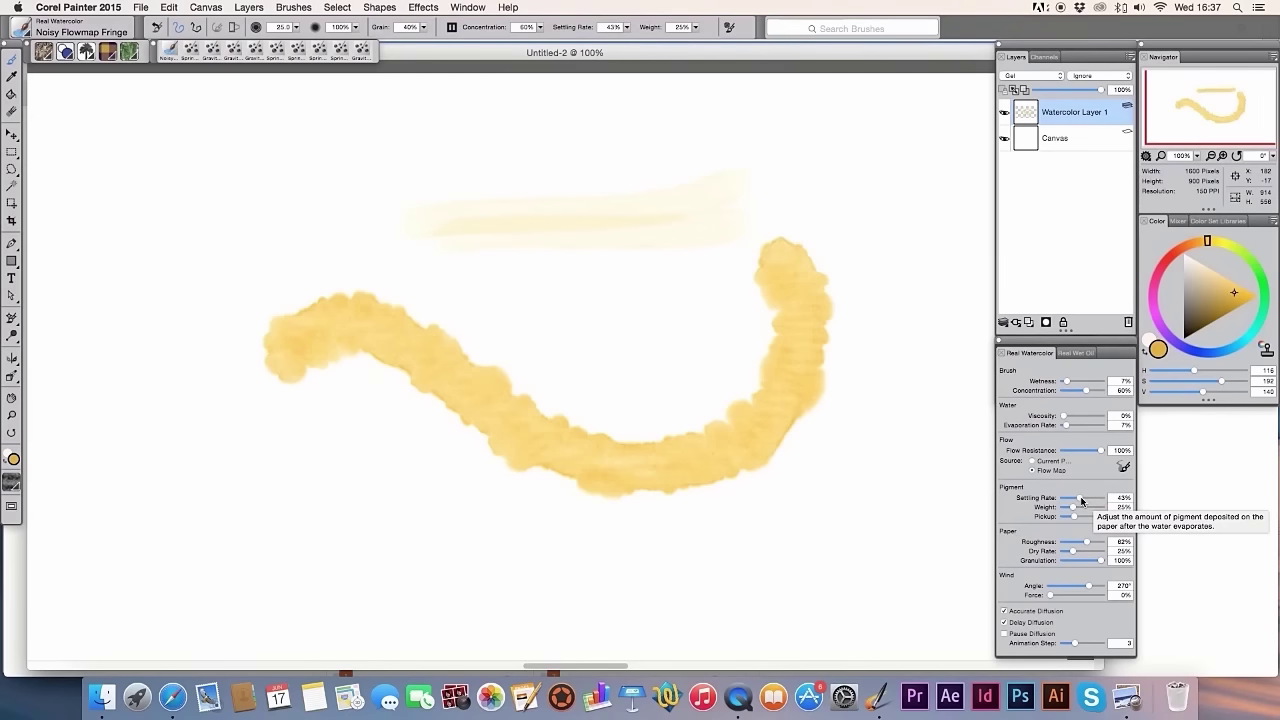
# - Raise Settling Rate to 85% and paint two darker yellow strokes inside the curve
pyautogui.moveTo(1080, 499); pyautogui.dragTo(1090, 503)
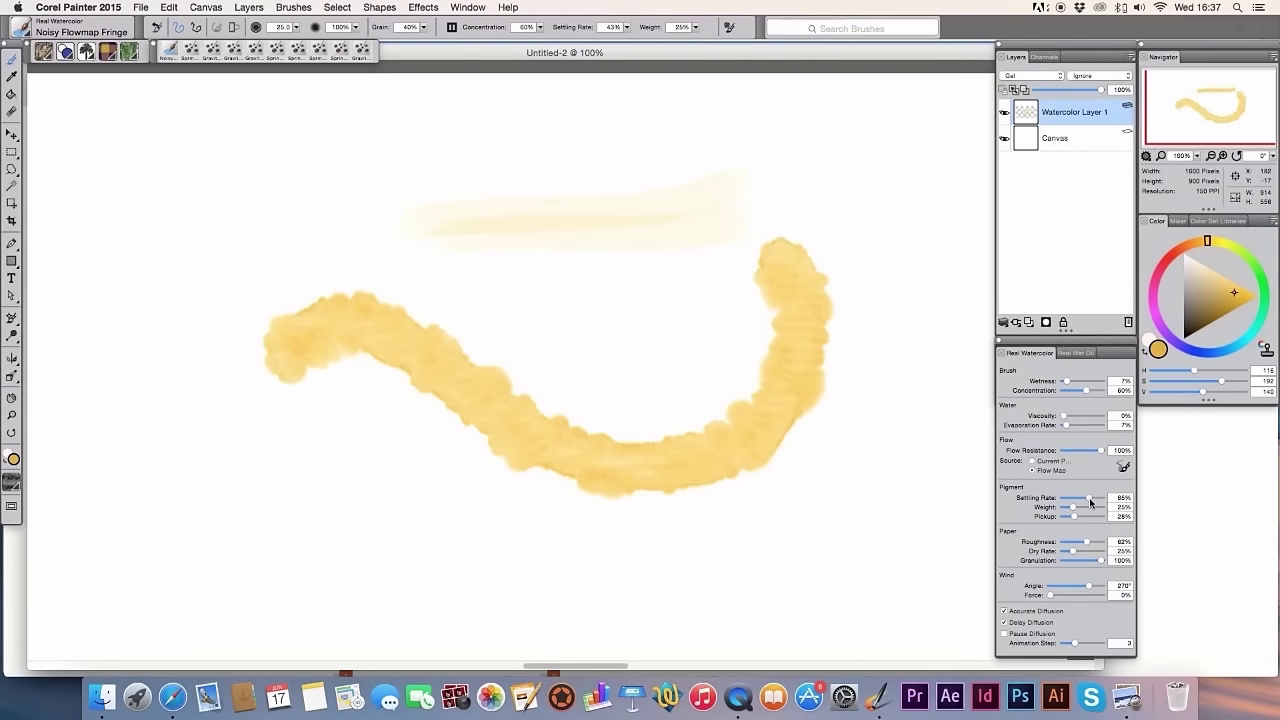
pyautogui.moveTo(460, 275); pyautogui.dragTo(765, 280)
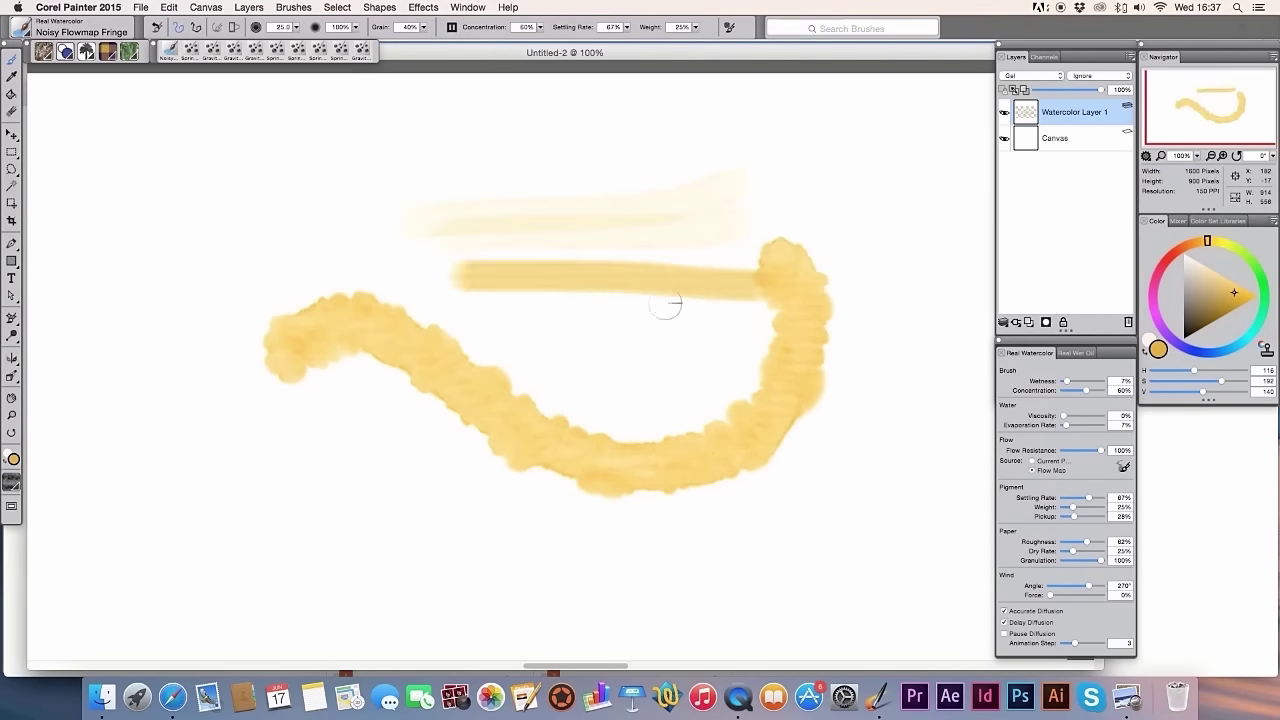
pyautogui.moveTo(457, 286)
pyautogui.mouseDown()
pyautogui.moveTo(574, 286)
pyautogui.moveTo(449, 294)
pyautogui.moveTo(520, 314)
pyautogui.moveTo(449, 309)
pyautogui.moveTo(686, 320)
pyautogui.mouseUp()
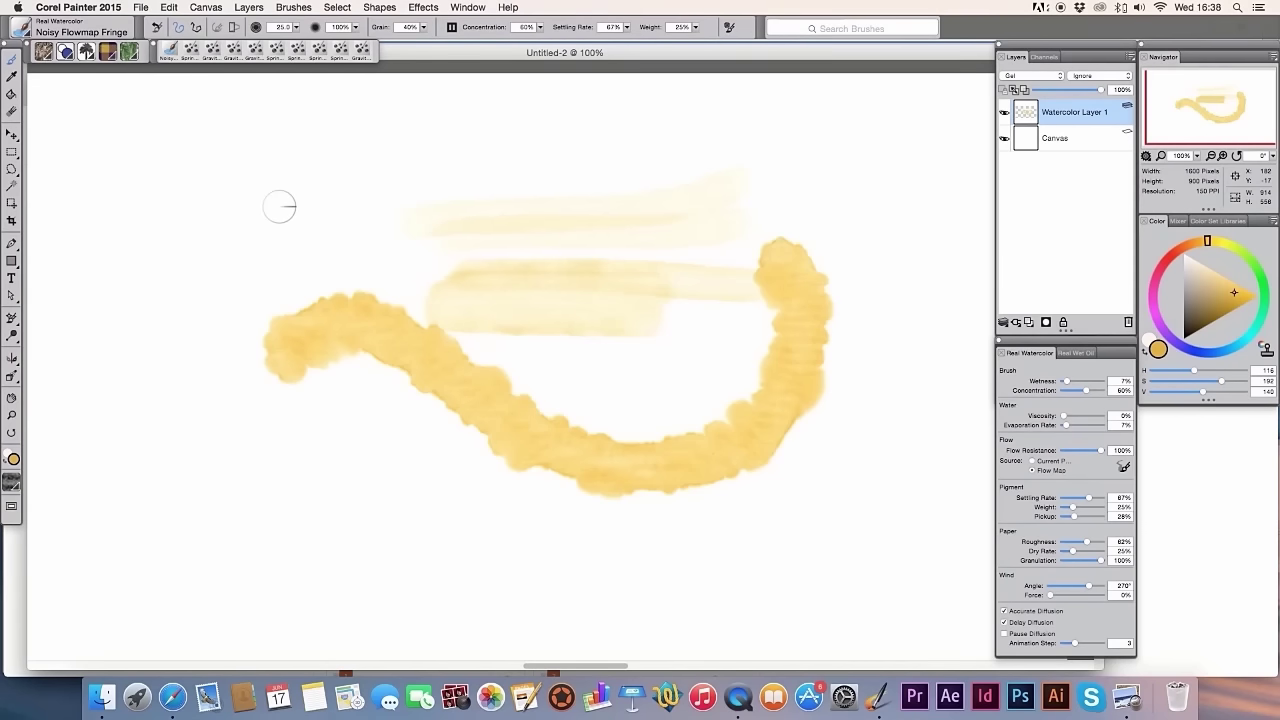
pyautogui.click(285, 10)
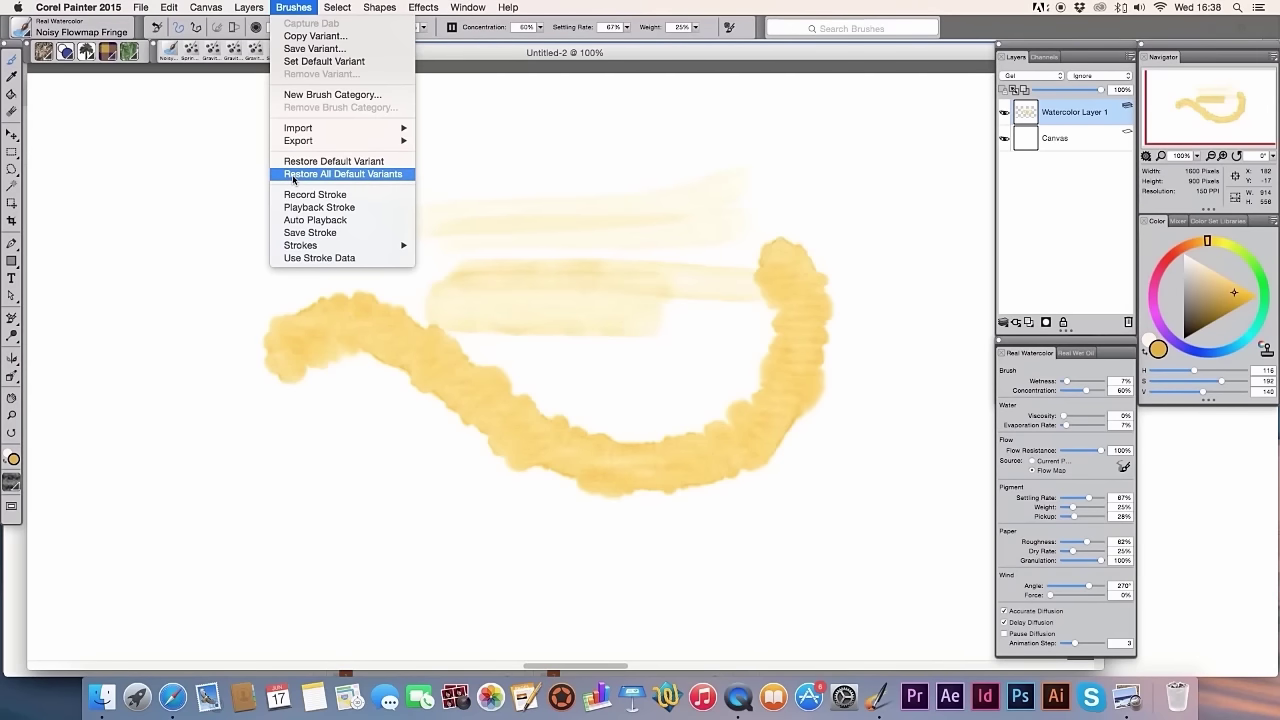
# - Restore all default brush variants and confirm, returning Wetness to 100%
pyautogui.click(293, 176)
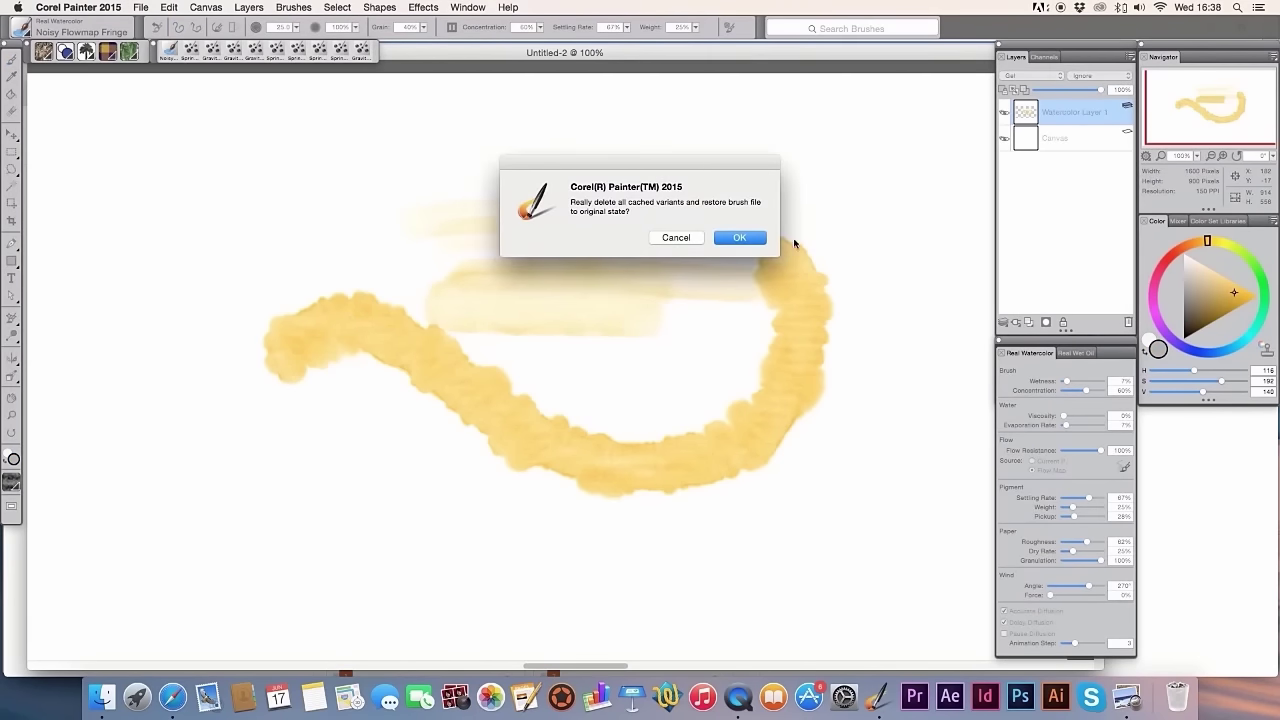
pyautogui.click(739, 237)
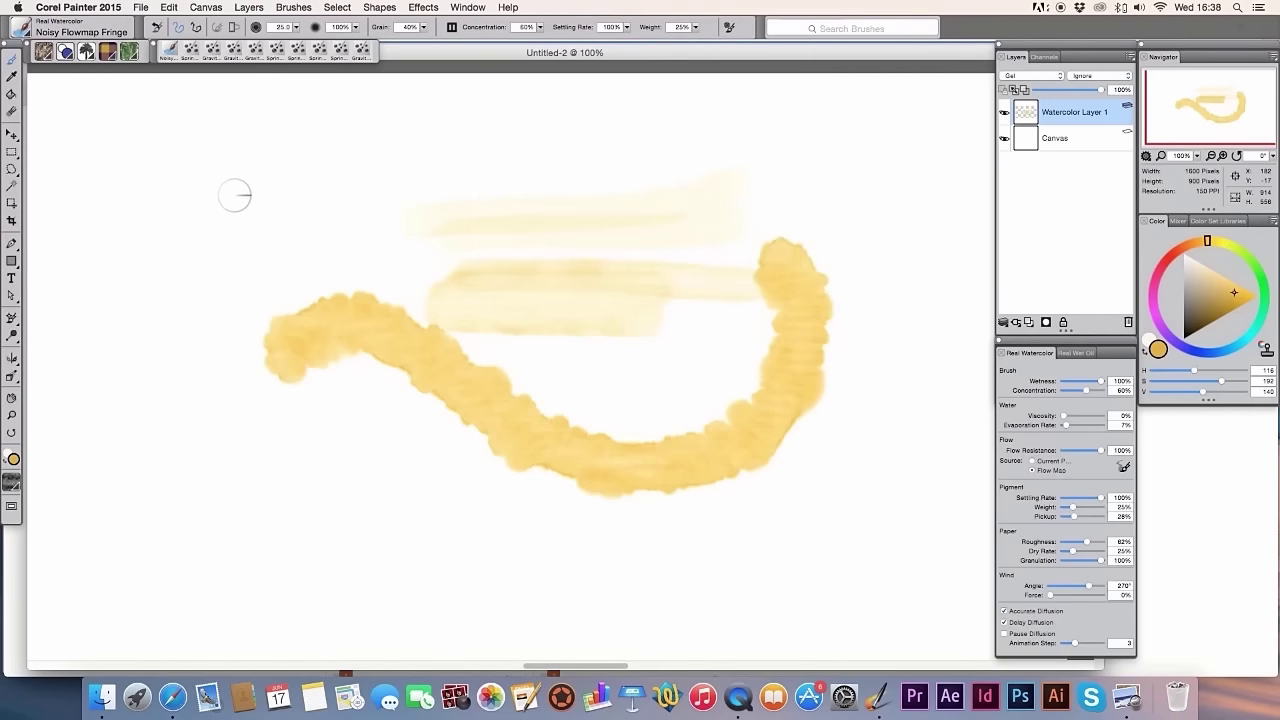
# - Paint a wet stroke across the top, set Paper Roughness to 100%, then paint a rough stroke along the bottom
pyautogui.moveTo(232, 194); pyautogui.dragTo(640, 188)
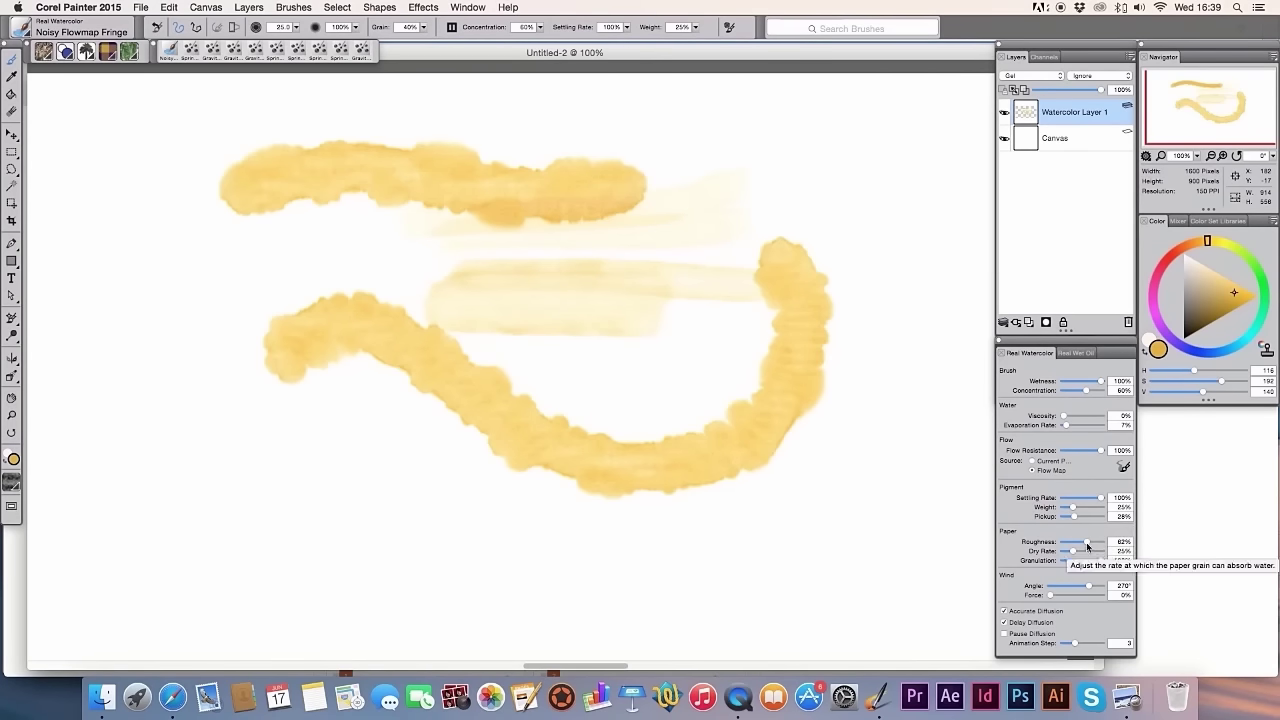
pyautogui.moveTo(1089, 544); pyautogui.dragTo(1104, 544)
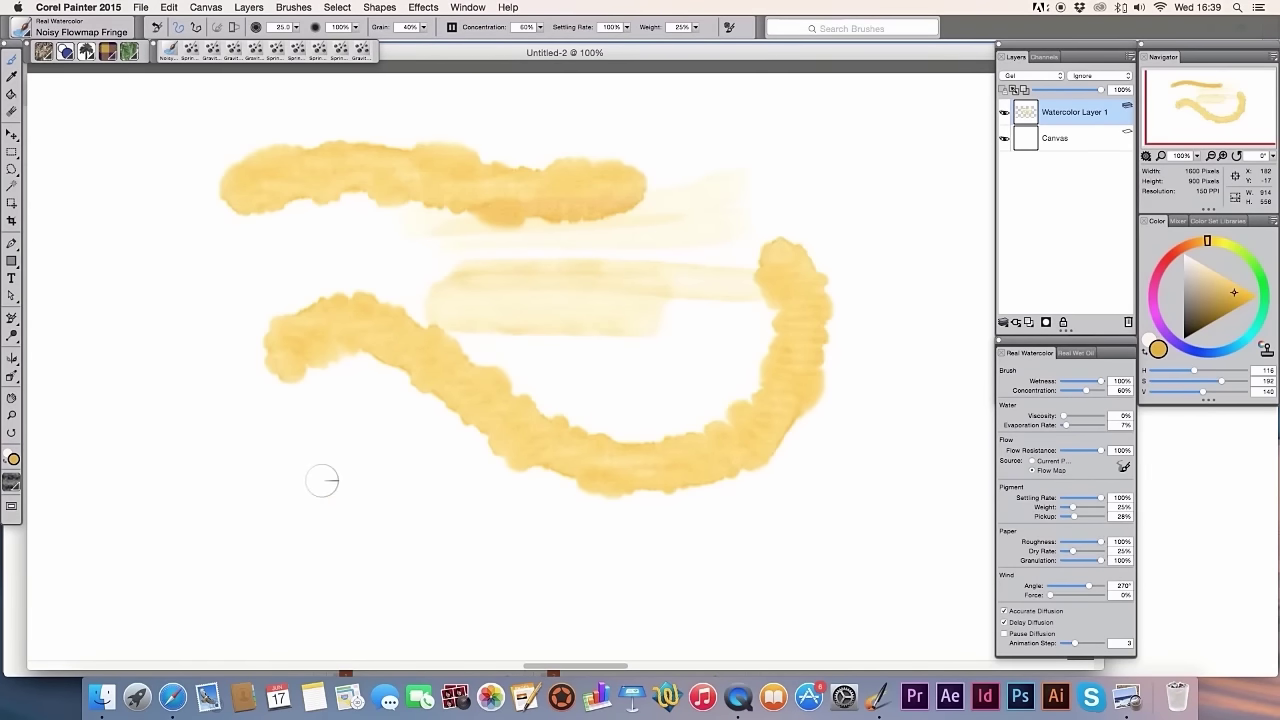
pyautogui.moveTo(202, 524); pyautogui.dragTo(691, 524)
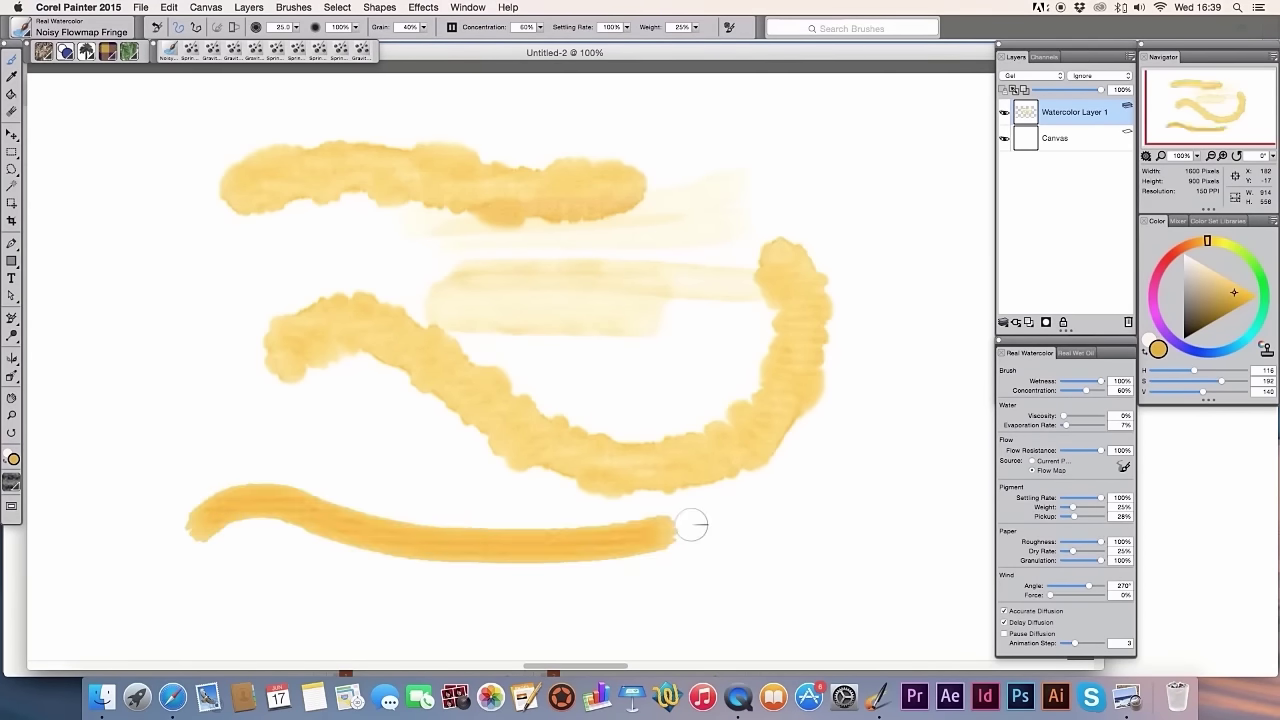